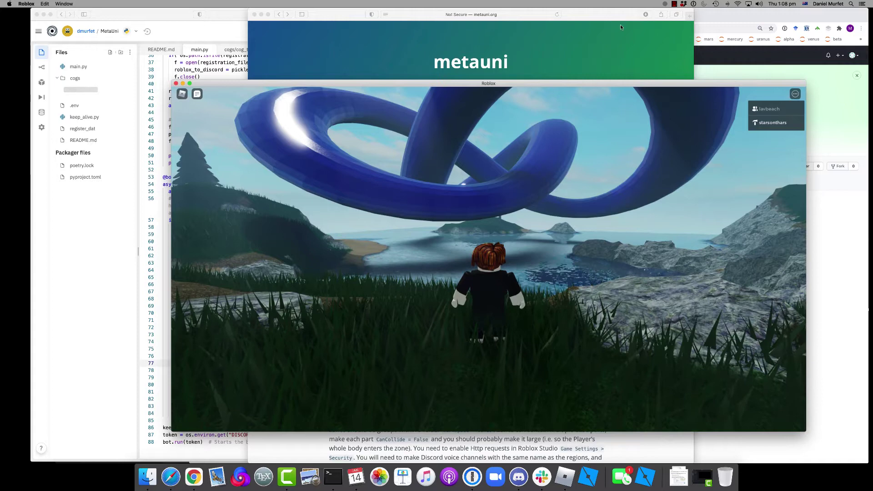
Step: Review the metauni.org visiting instructions, highlighting the `!register <username>` command used to register a Roblox username
left_click(603, 16)
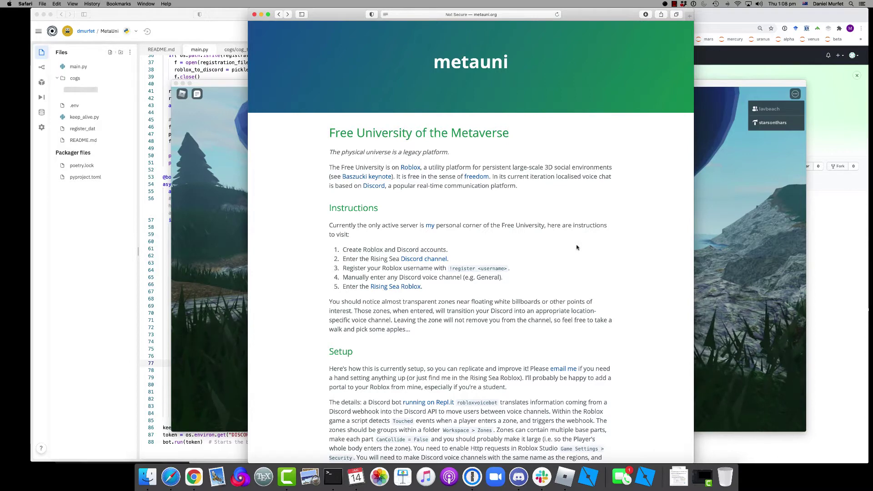
scroll(577, 247, "down", 3)
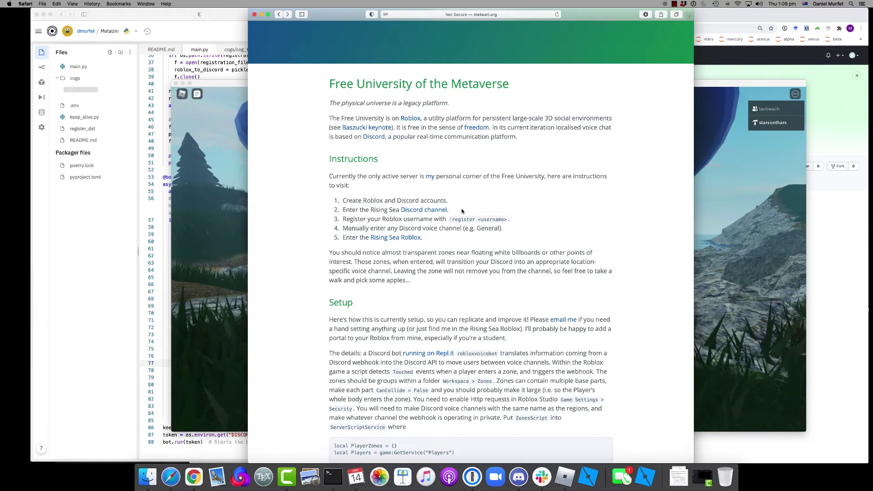
left_click_drag(448, 220, 509, 219)
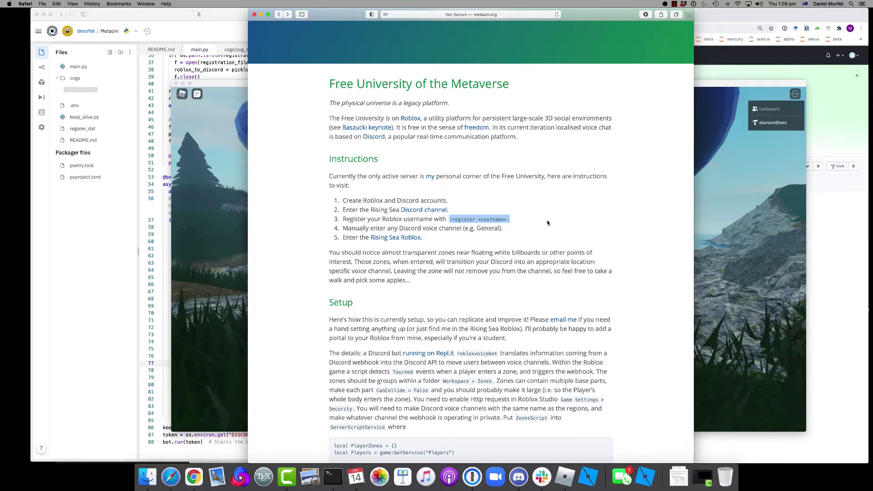
left_click(524, 220)
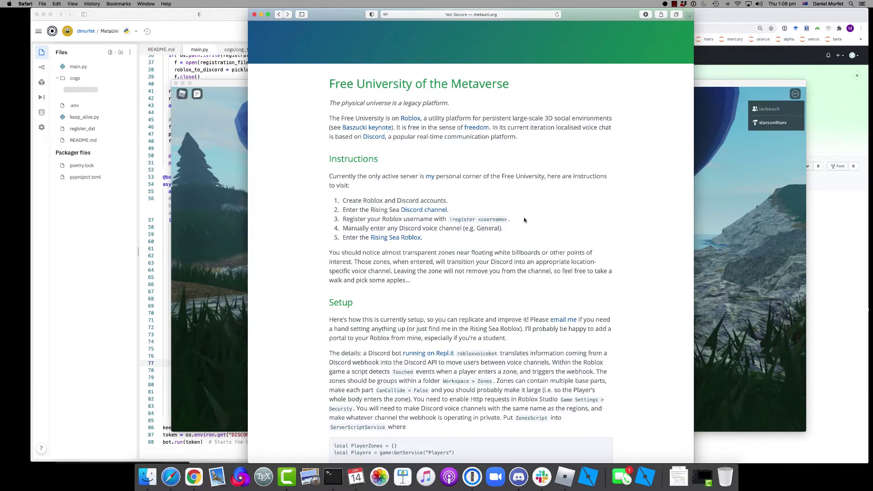
left_click_drag(449, 219, 525, 221)
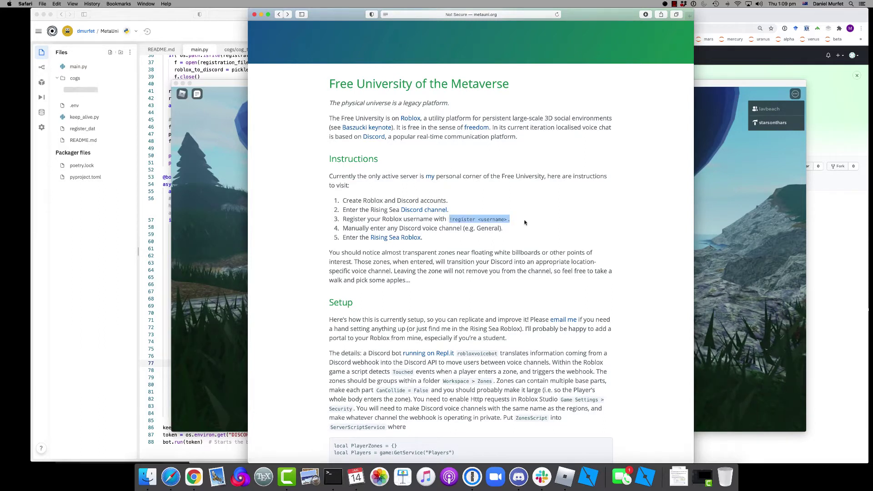
left_click(552, 227)
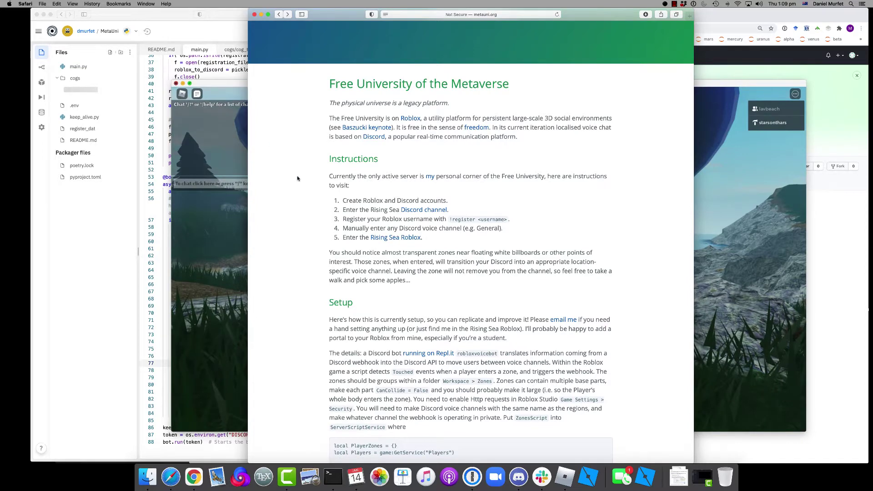
Step: Open the Rising Sea Roblox page from the instructions and launch the game, retrying the join
left_click(397, 238)
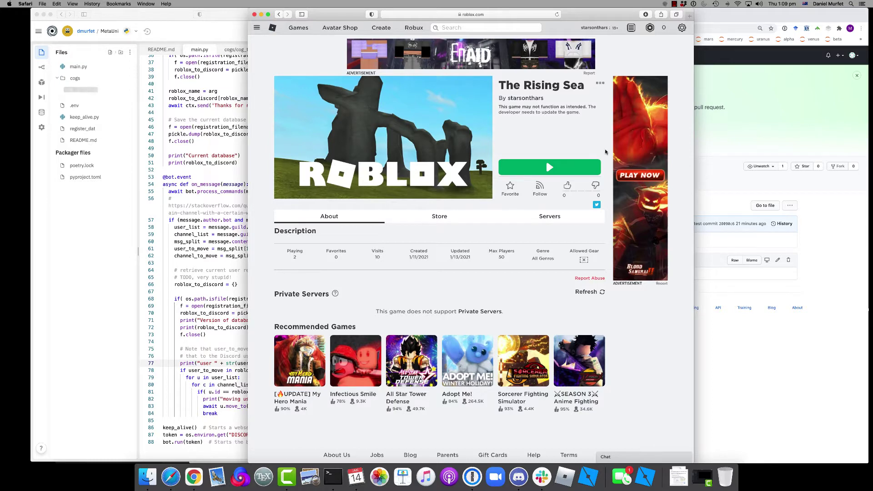
left_click(567, 170)
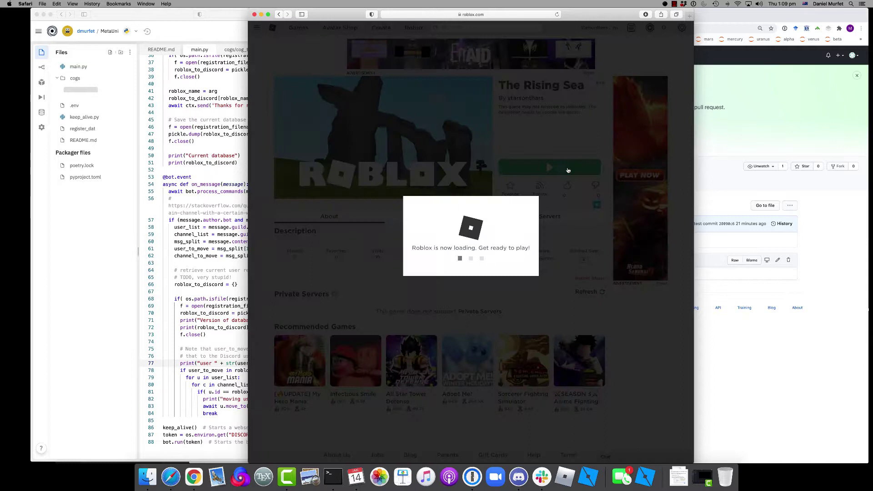
left_click(530, 246)
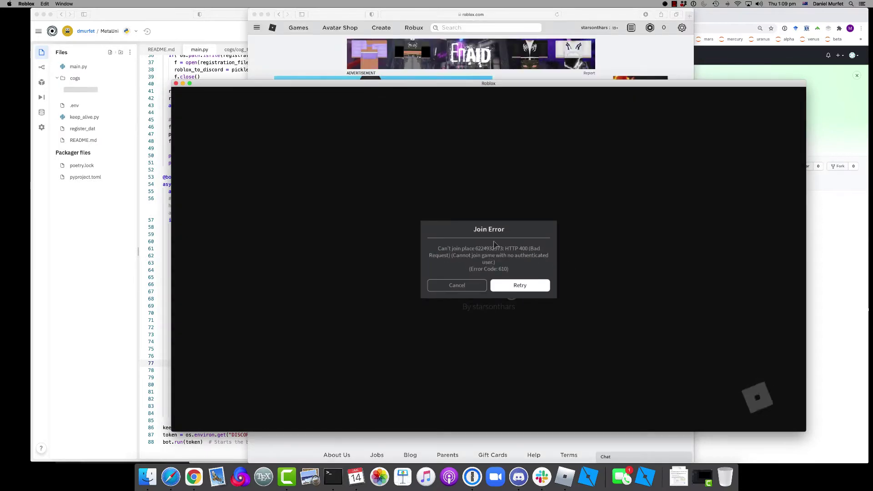
left_click(518, 286)
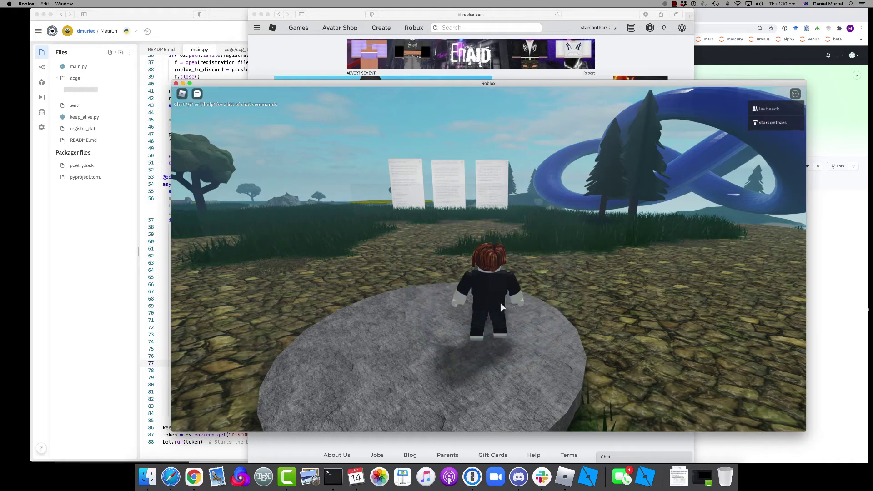
Step: Walk the avatar off the spawn stone and along the cobbled path past the signpost towards the blue knot
key("Right")
key("w")
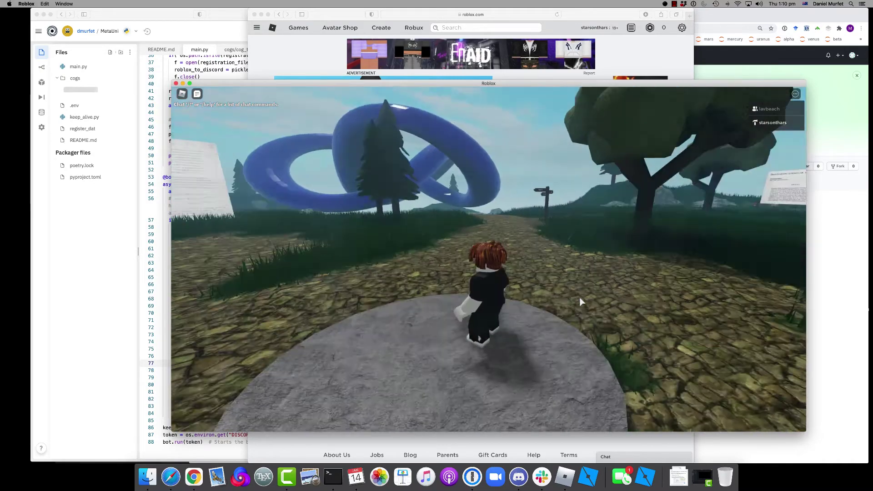
key("w")
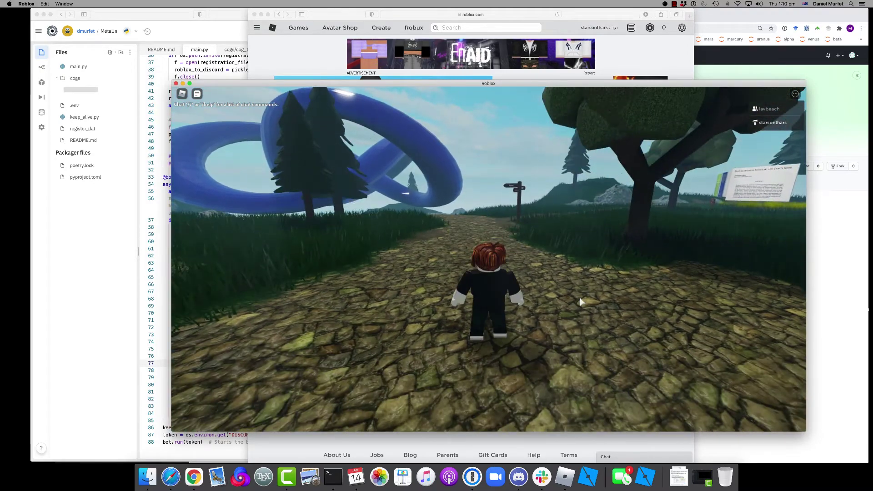
key("w")
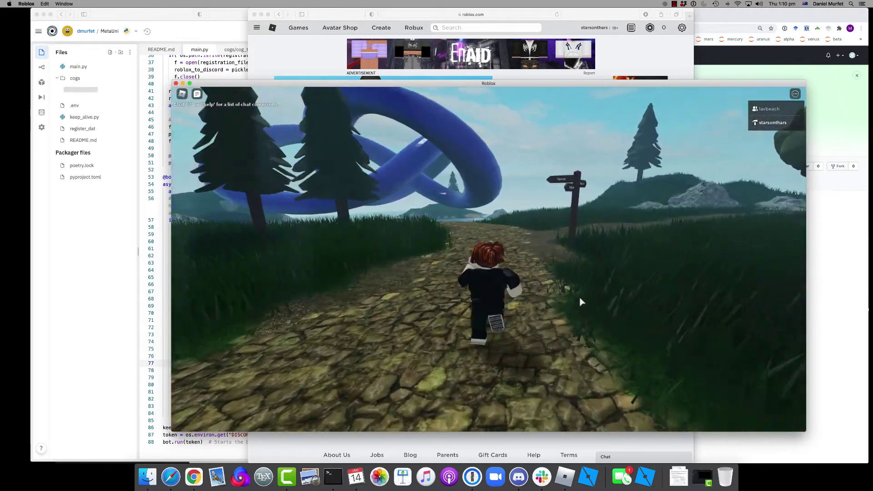
key("w")
key("Left")
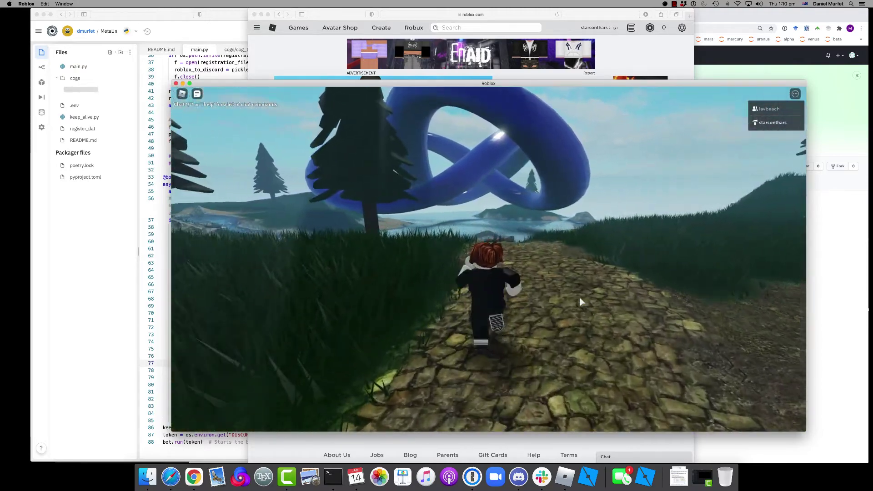
key("w")
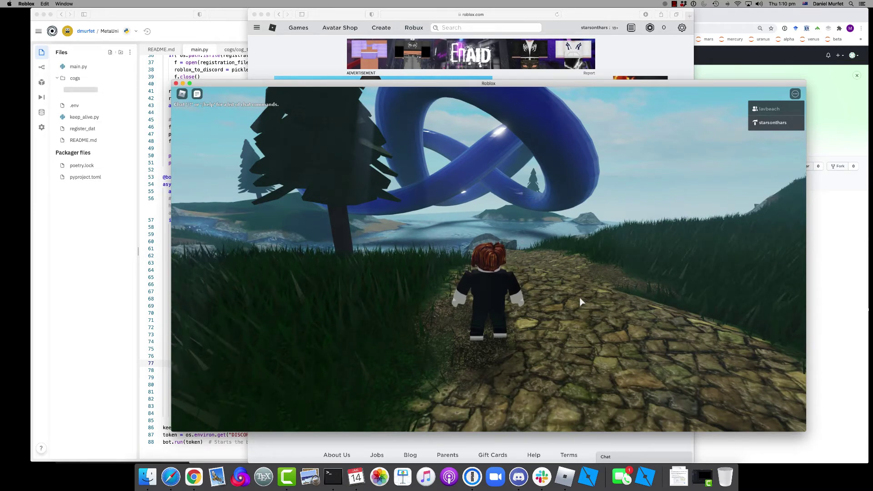
Step: Switch to Discord and review the !register messages in The Rising Sea's general channel
key("Escape")
key("Escape")
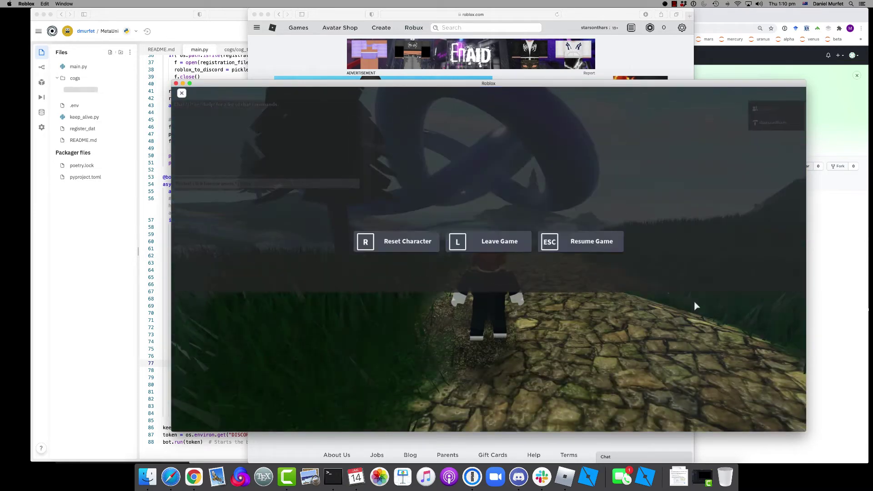
left_click(518, 476)
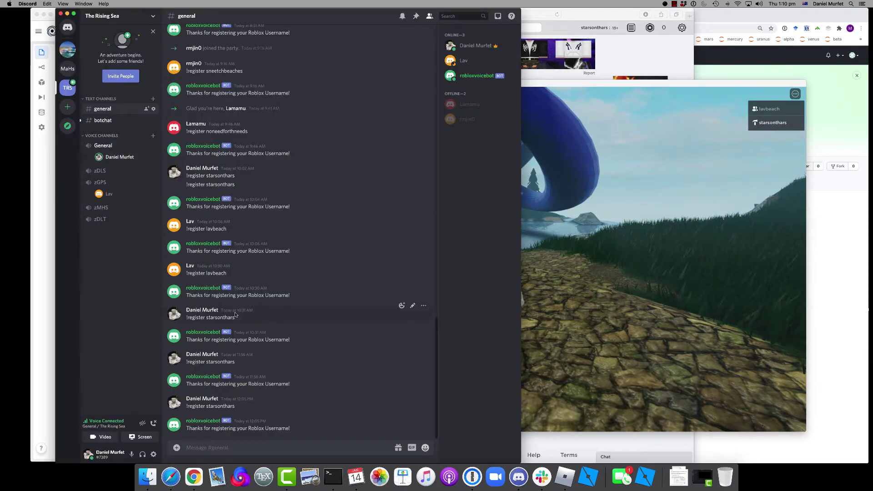
left_click_drag(236, 320, 261, 322)
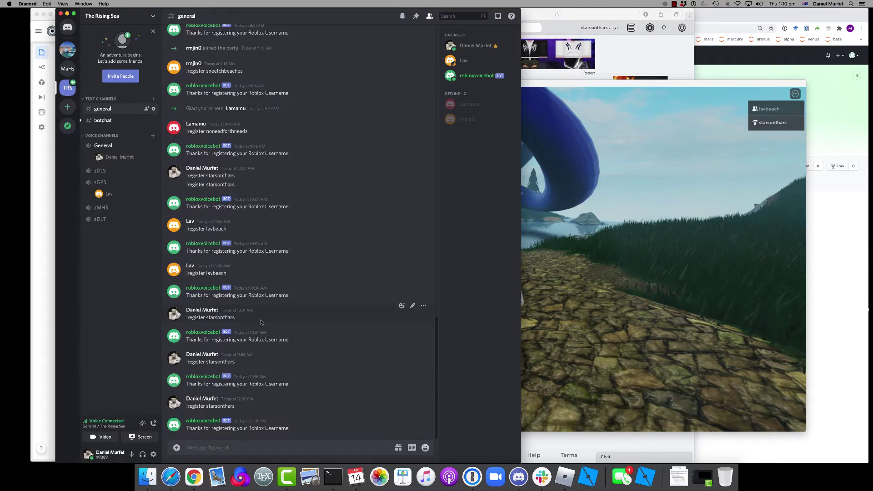
Step: Return to Roblox and walk across the grass into the zone of the "Deep Learning is Singular, and That's Good" billboard
left_click(593, 256)
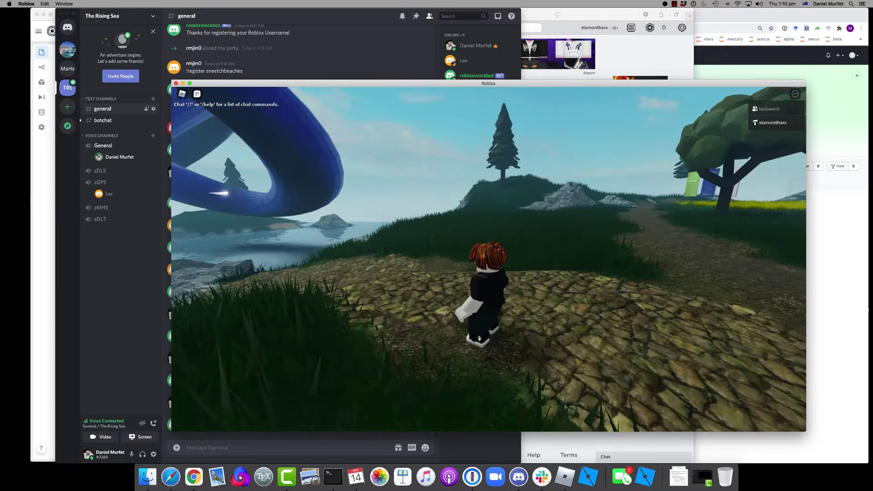
key("w")
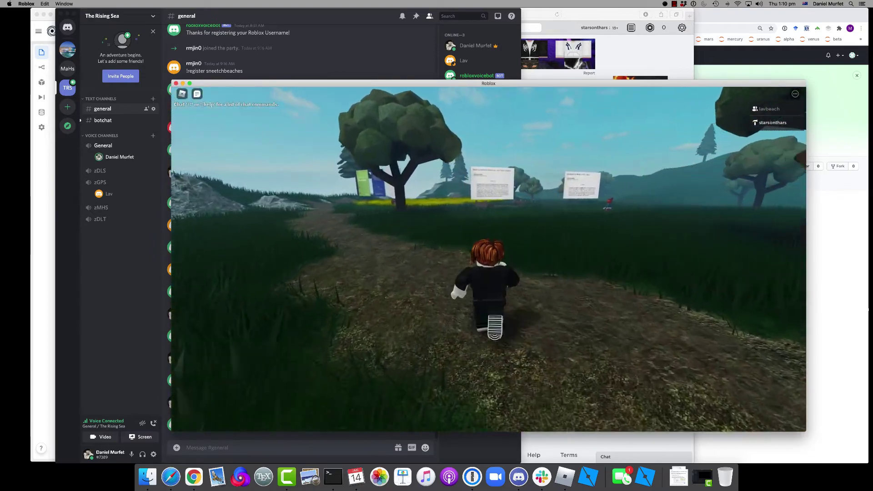
key("w")
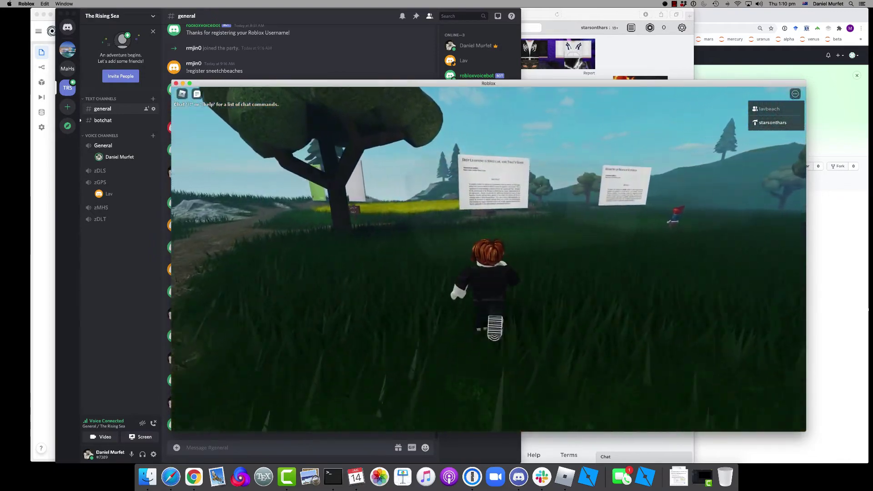
key("w")
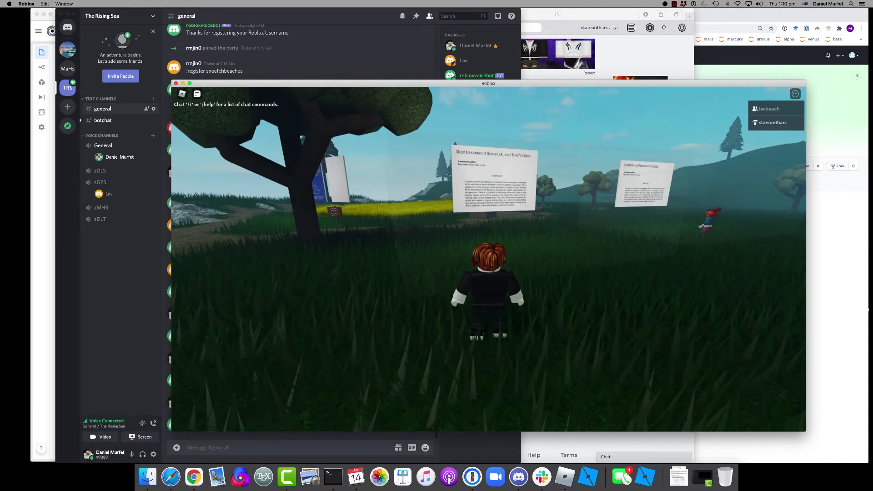
key("w")
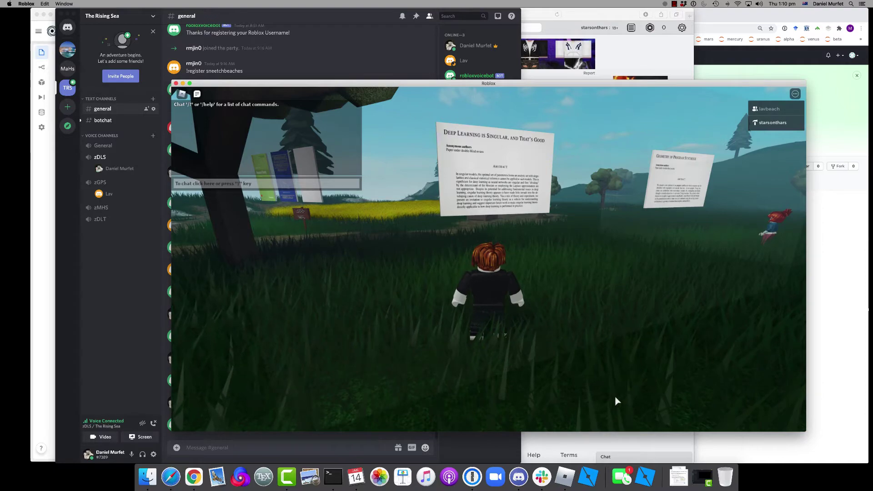
Step: Walk over to the "Geometry of Program Synthesis" billboard and stop beside the other avatar
key("Right")
key("Up")
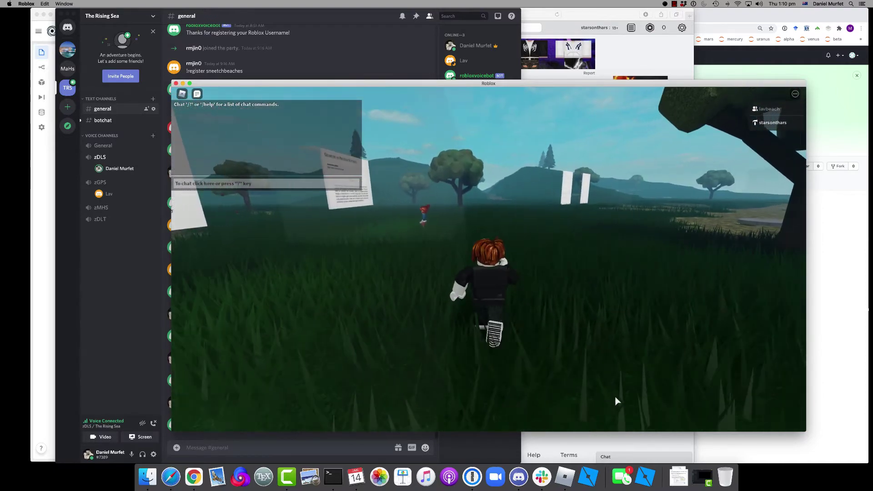
key("Left")
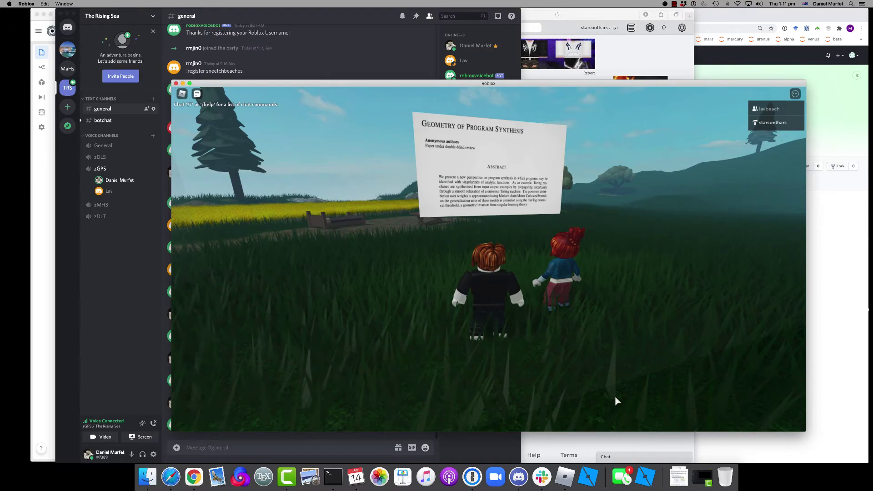
Step: Leave the billboard zone and follow the dirt path towards the Measure Theory and Thermodynamics book billboards
key("s")
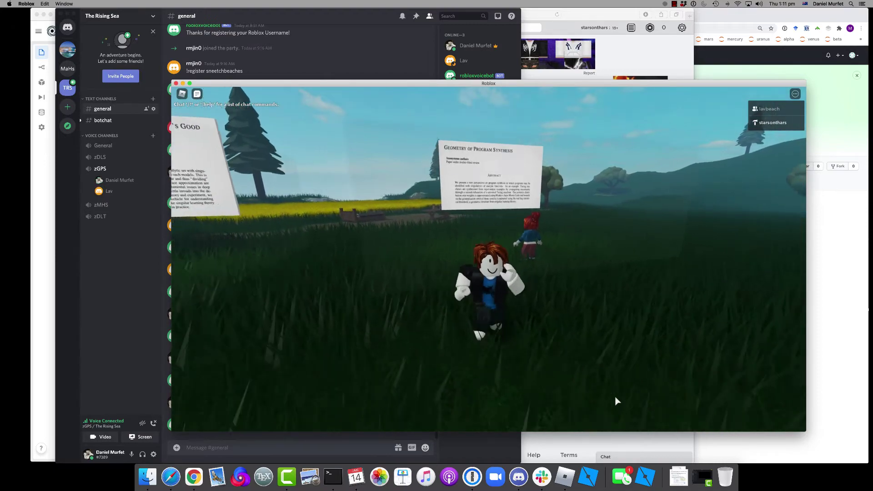
key("w")
key("Left")
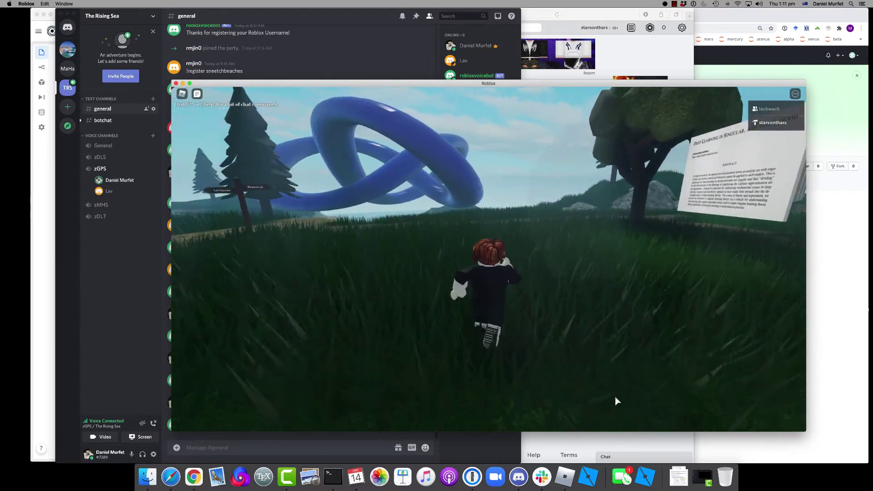
key("Left")
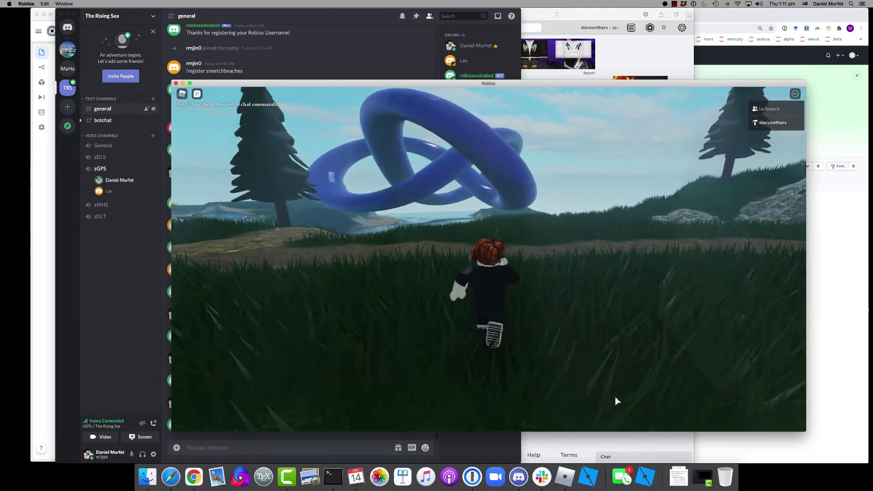
key("w")
key("w")
key("Left")
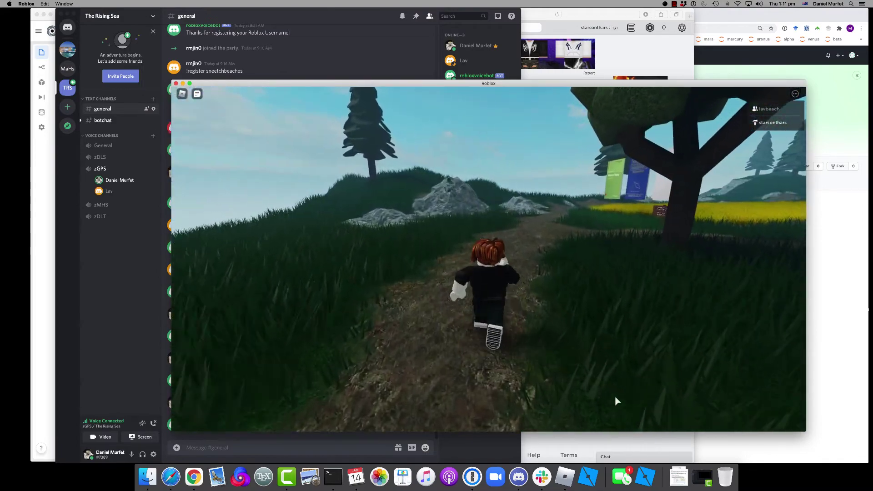
key("w")
key("Right")
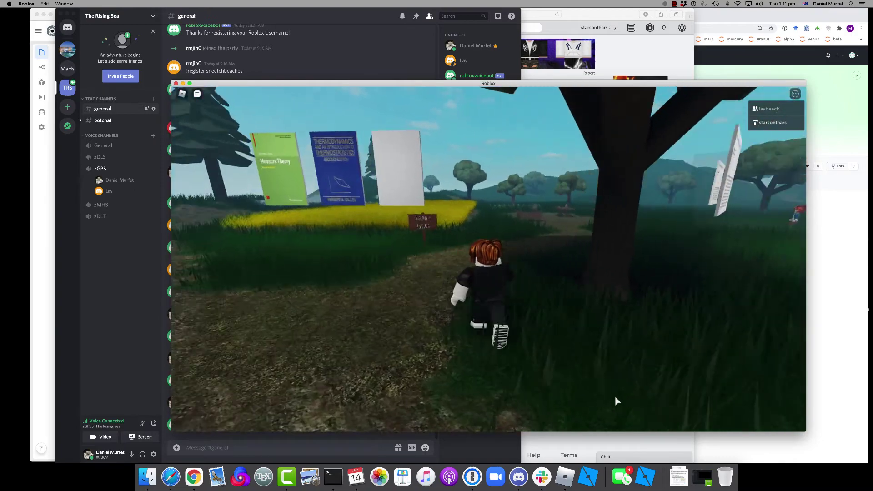
Step: Walk past the yellow field, bed and vegetable patch to the apple trees, gather apples and hold the third one
key("w")
key("Right")
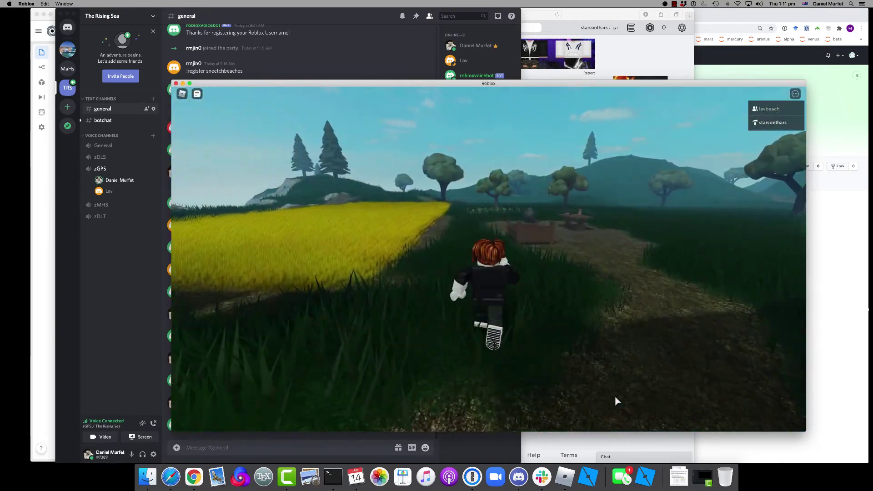
key("w")
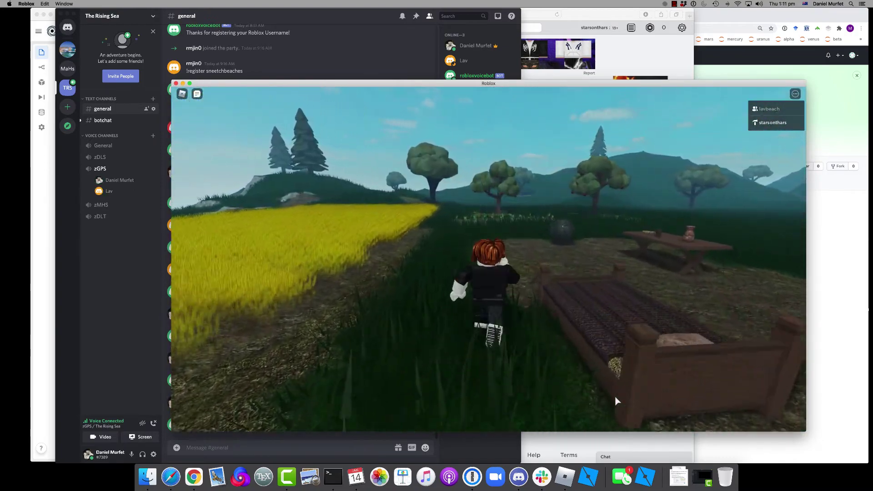
key("w")
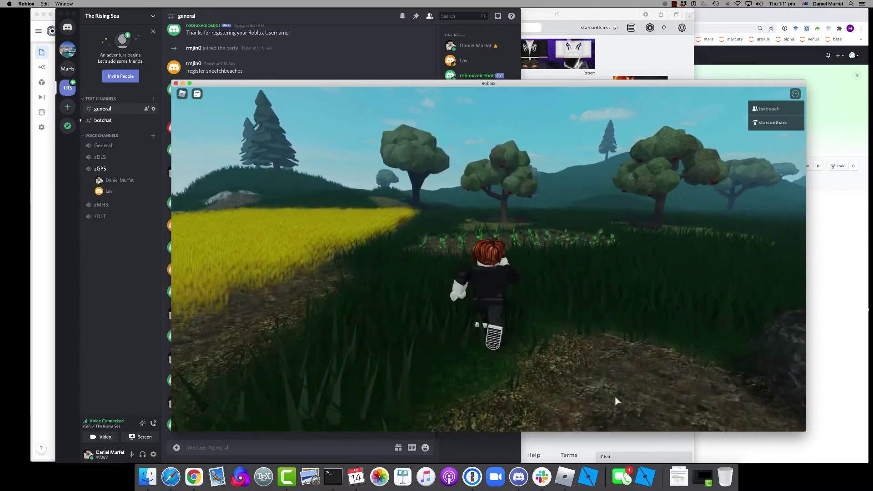
key("w")
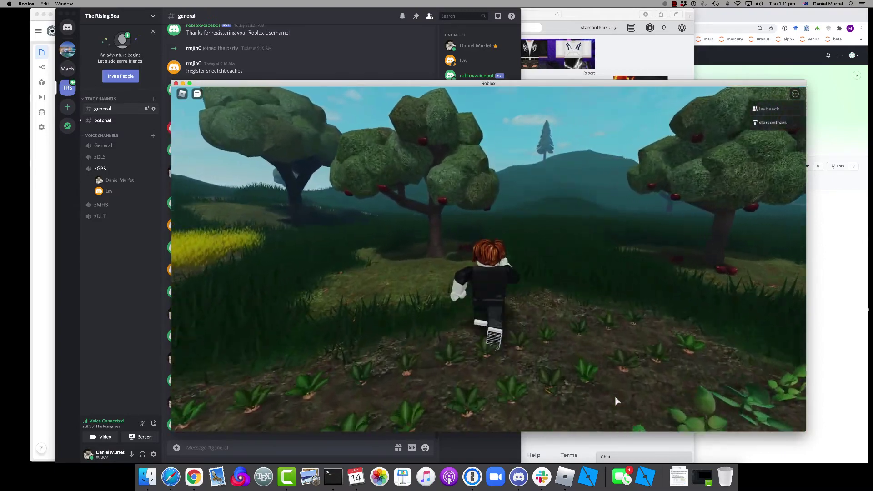
key("s")
key("3")
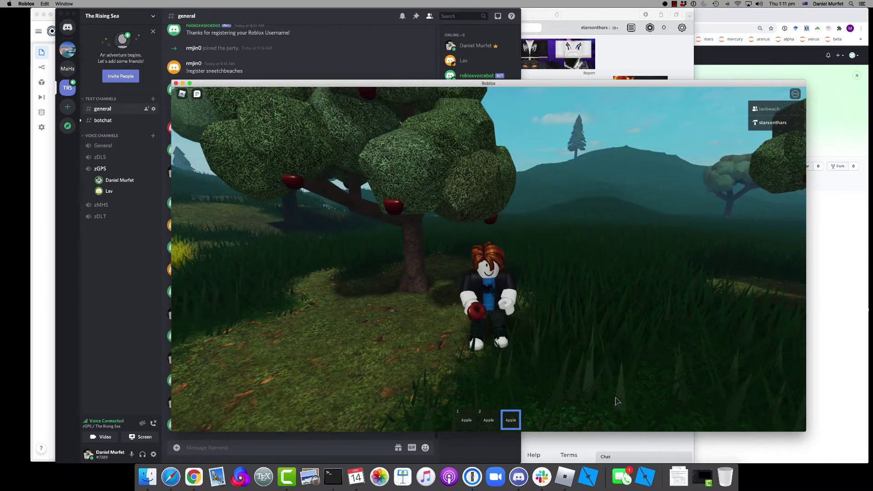
Step: Eat the held apple and close the Roblox game window
left_click(617, 401)
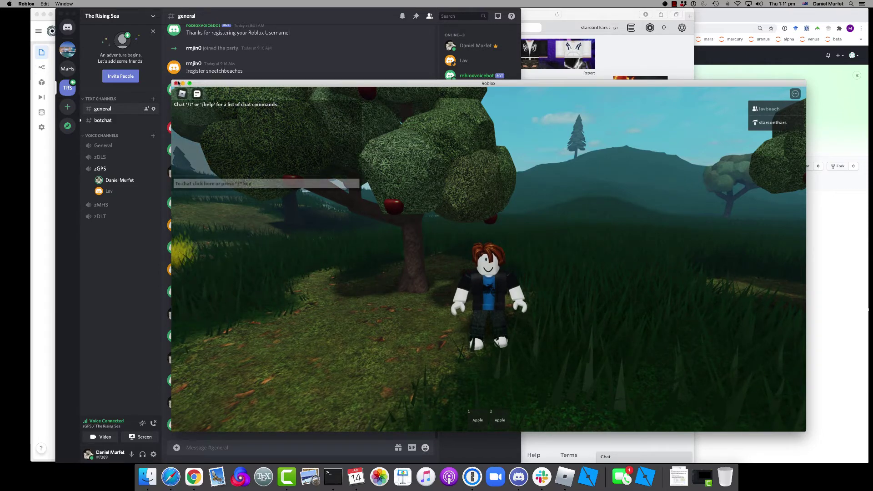
left_click(176, 83)
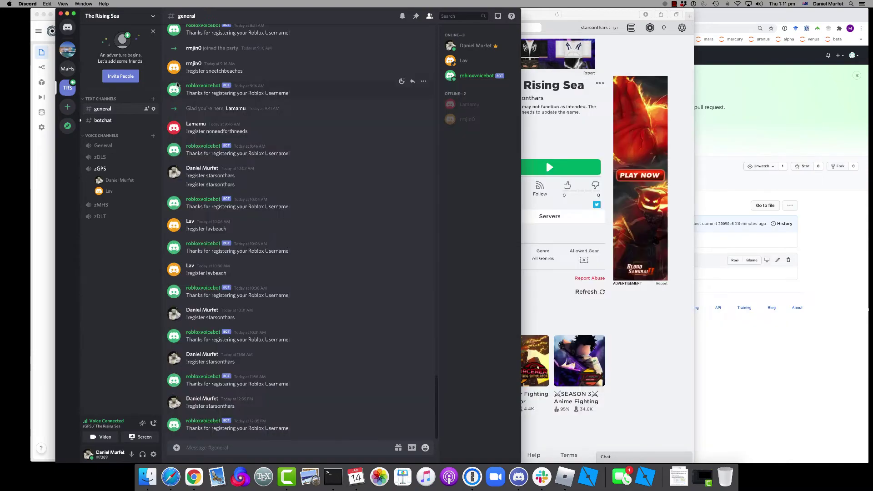
Step: Switch to Safari, go back to the metauni page and read the Setup section with its Roblox script
left_click(662, 346)
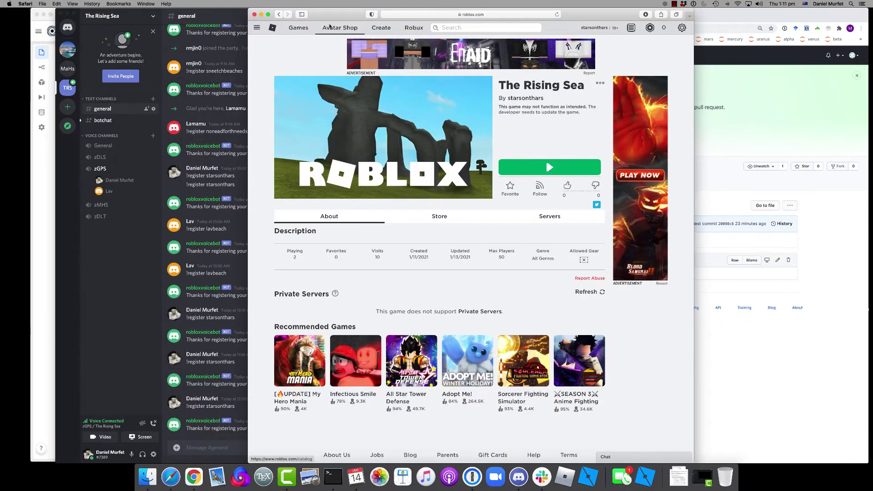
left_click(280, 14)
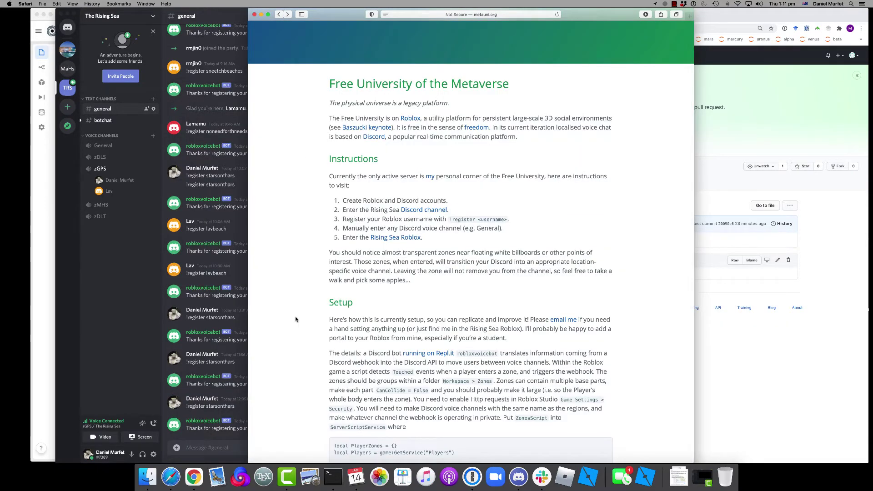
scroll(296, 319, "down", 5)
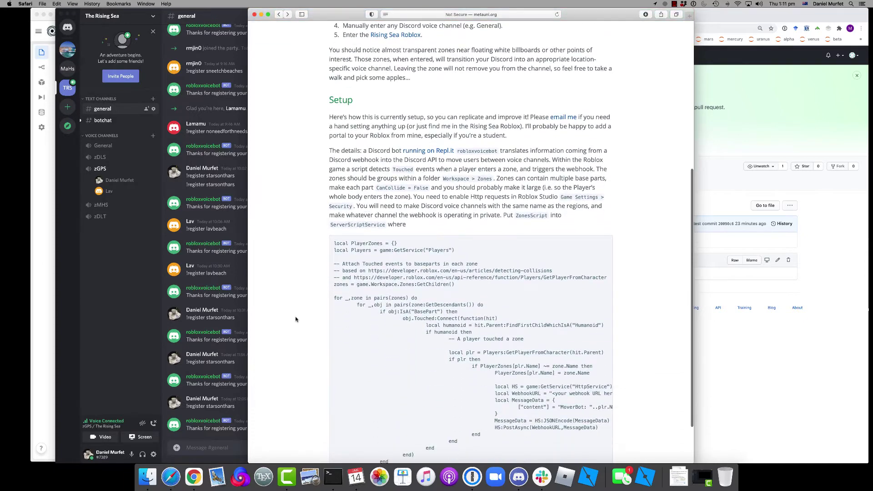
scroll(296, 319, "down", 2)
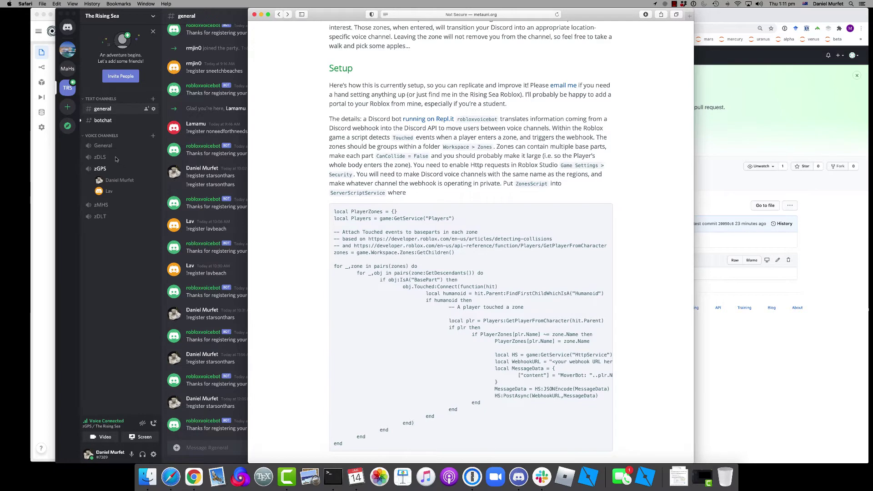
Step: Join the General voice channel of The Rising Sea in Discord and return to the metauni Setup notes in Safari
left_click(101, 146)
left_click(615, 202)
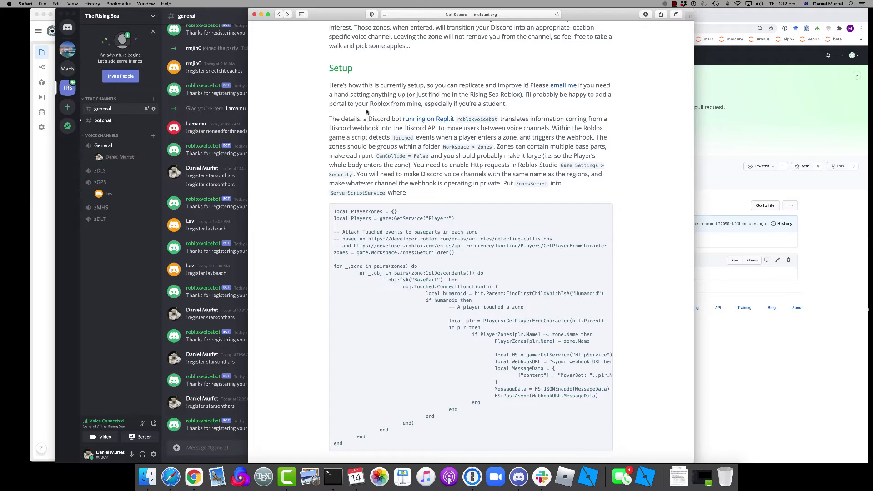
key("super+Tab")
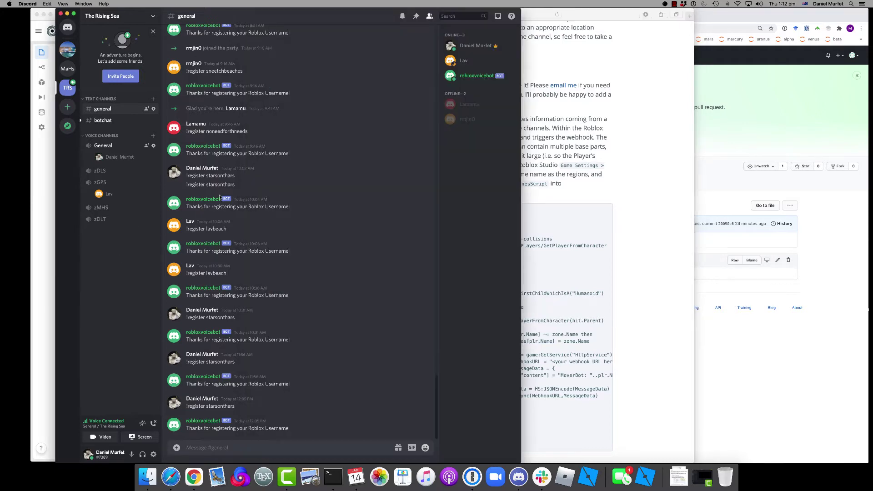
left_click(643, 167)
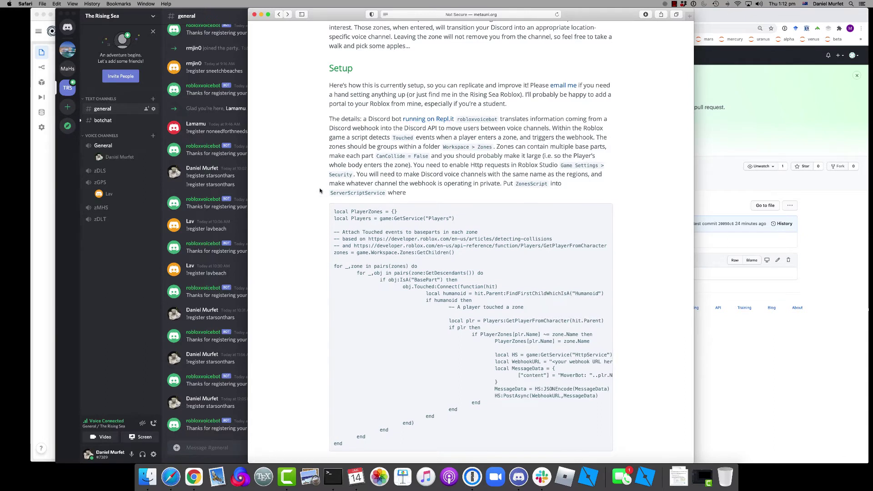
Step: Switch to Discord and open the webhooks list in The Rising Sea server's integration settings
left_click(110, 110)
left_click(114, 14)
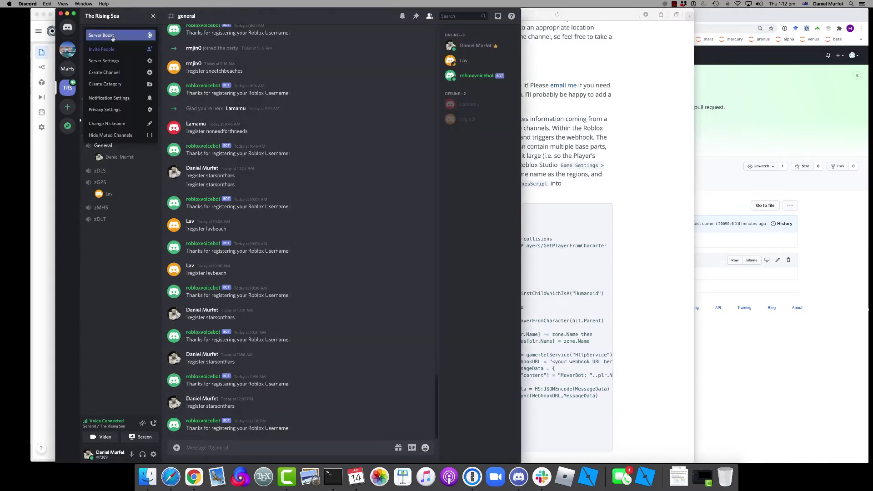
left_click(104, 61)
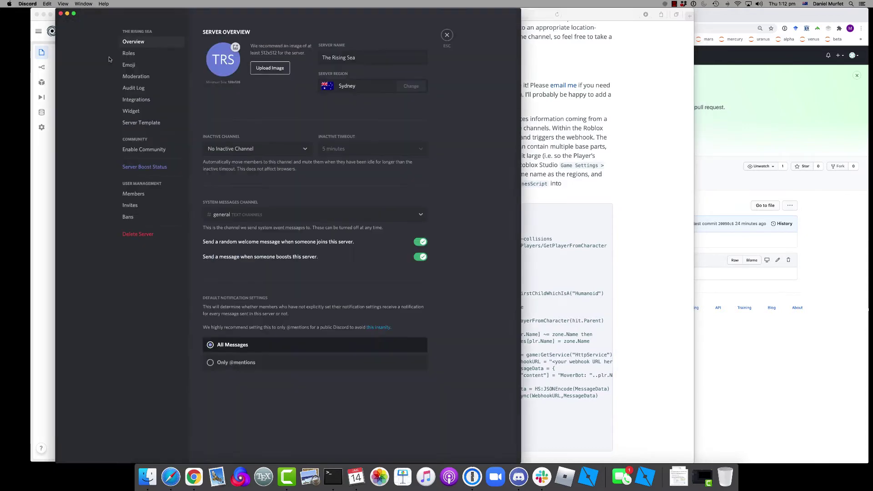
left_click(137, 100)
left_click(291, 96)
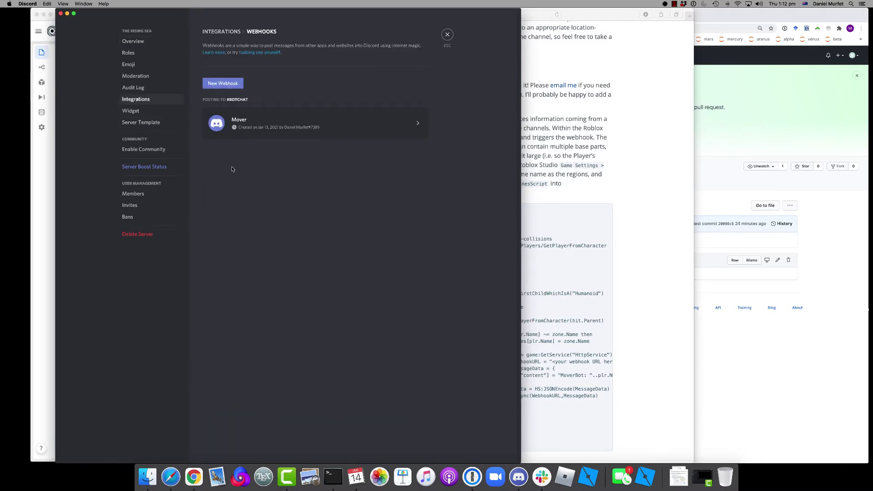
left_click(647, 195)
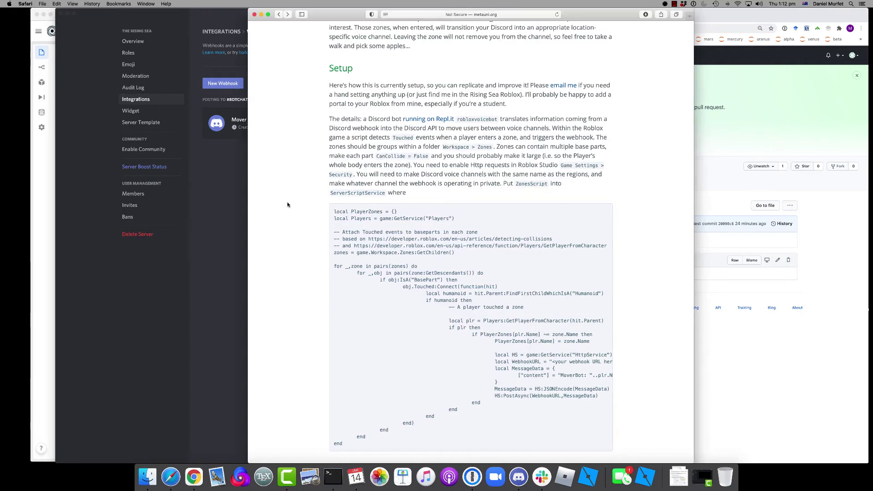
left_click(231, 214)
left_click(446, 36)
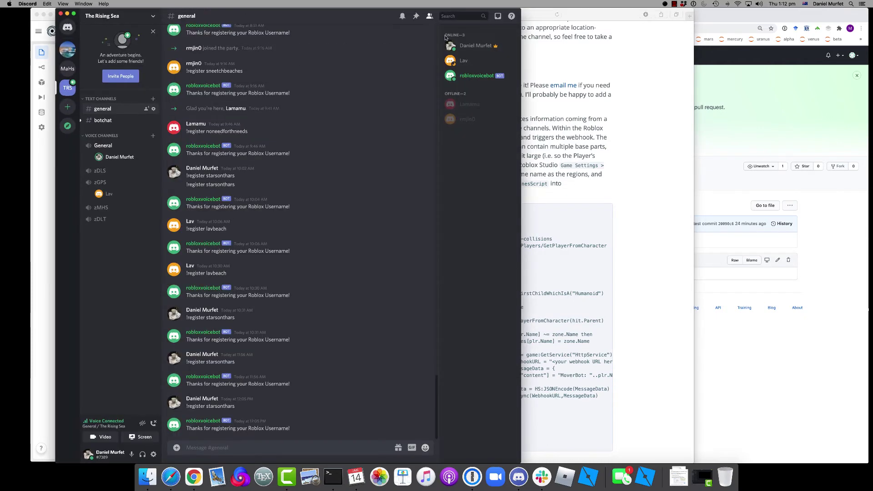
left_click(109, 123)
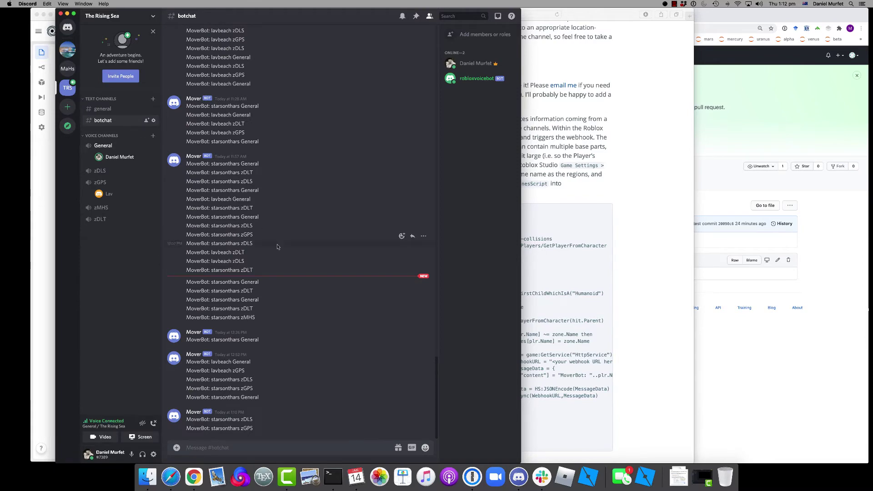
Step: Look back at the Setup notes in Safari and highlight a MoverBot zDLS message in Discord's botchat channel
left_click(619, 244)
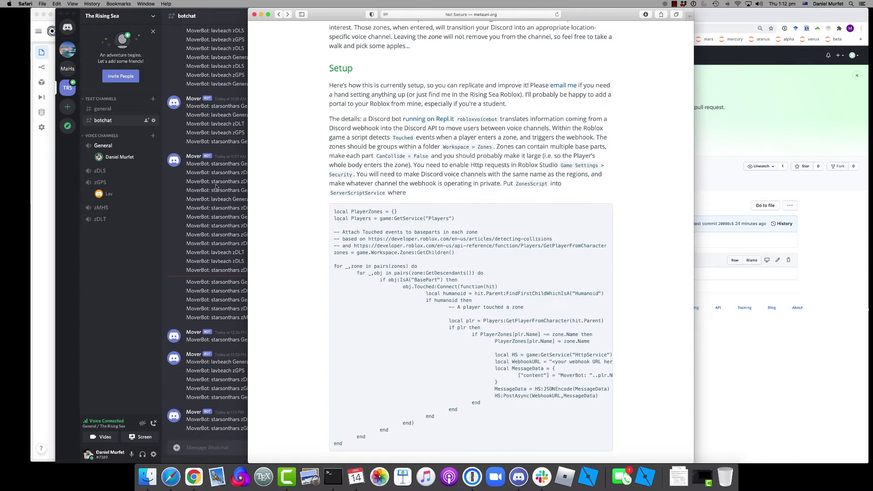
left_click(222, 267)
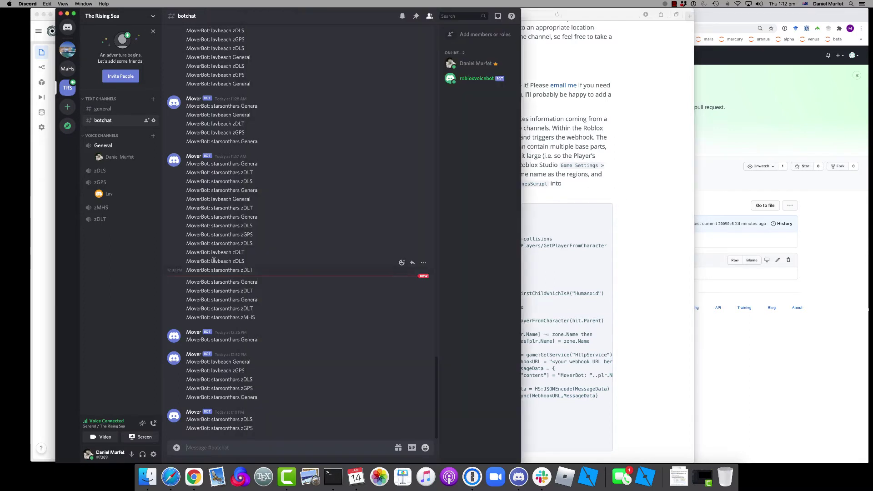
left_click_drag(186, 243, 255, 243)
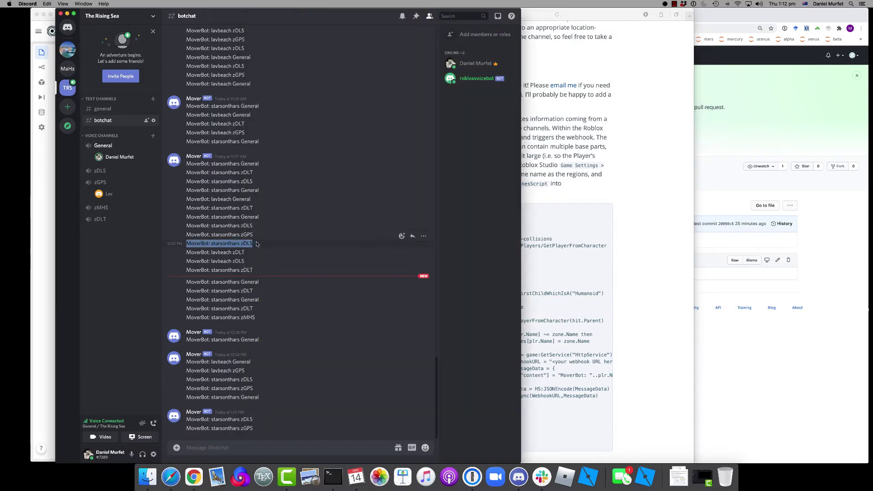
Step: Return to the metauni page in Safari and examine the complete ZonesScript code block under Setup
left_click(625, 190)
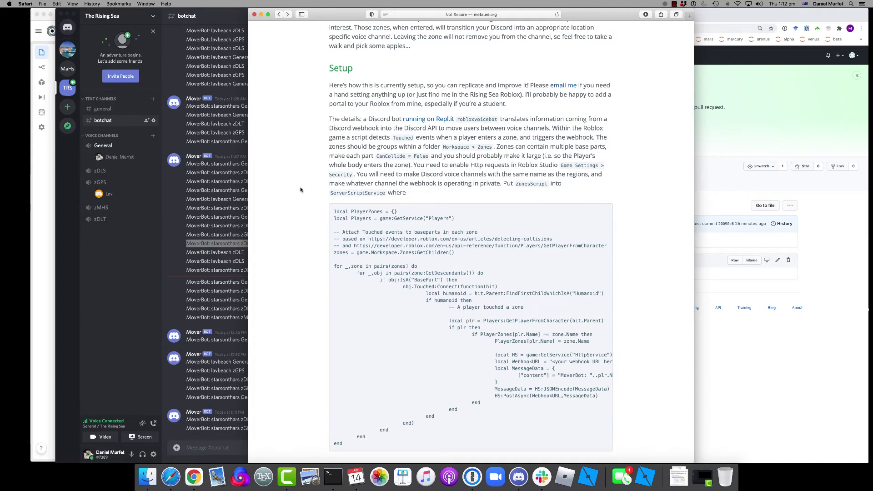
scroll(300, 189, "down", 2)
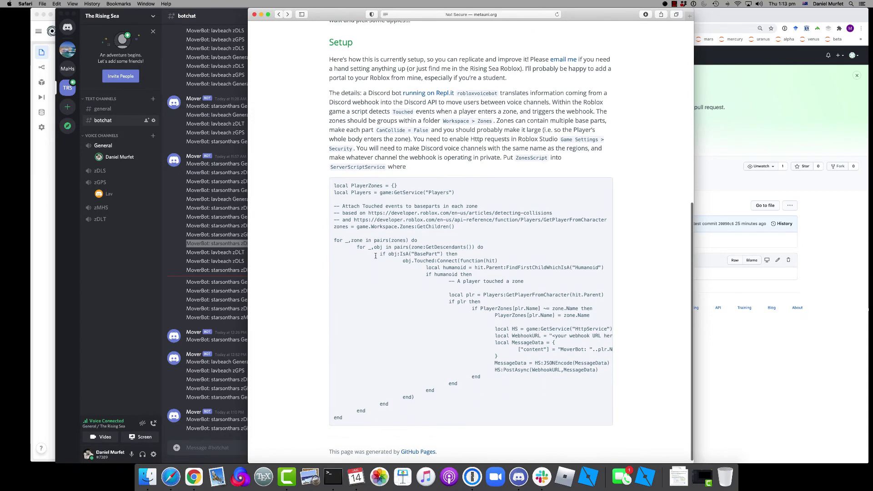
left_click_drag(333, 184, 353, 423)
left_click(417, 423)
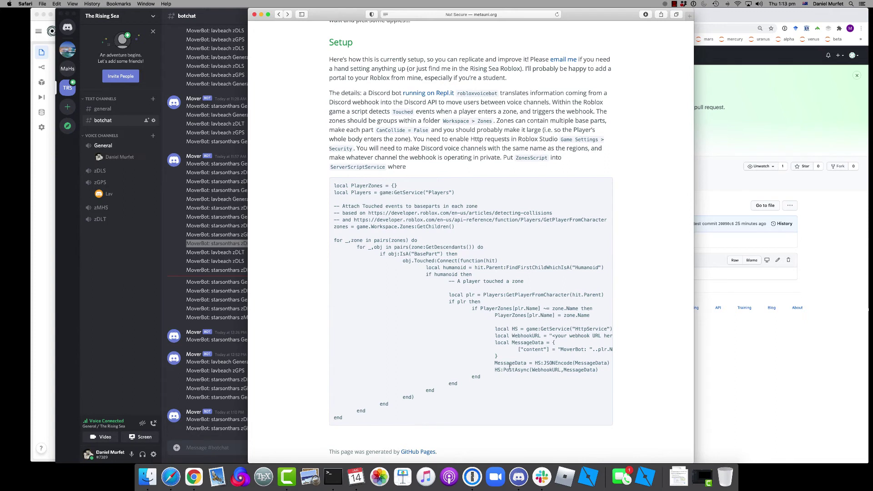
Step: Follow the Rising Sea Roblox link in the metauni instructions, launch the game and allow the page to open Roblox
scroll(625, 255, "up", 1)
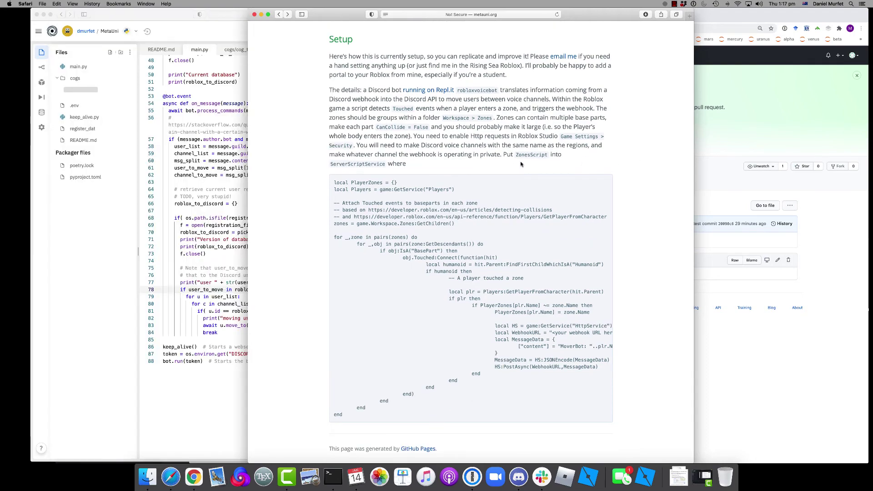
scroll(385, 287, "up", 10)
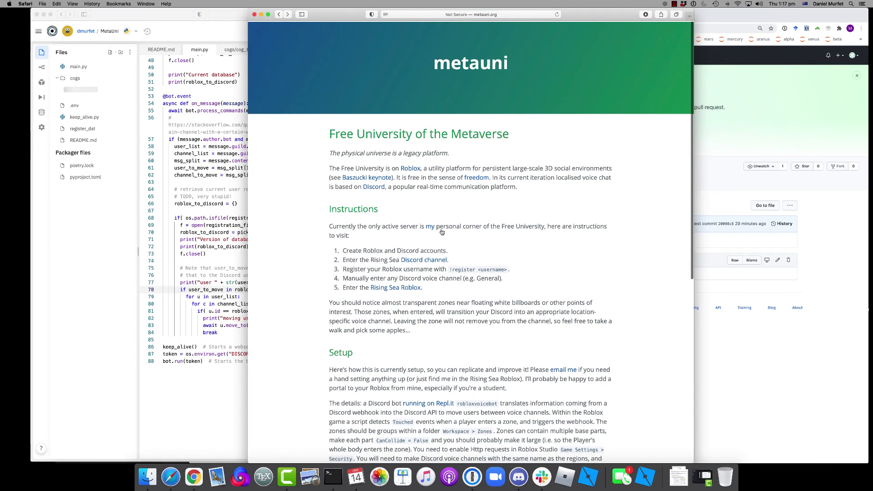
left_click(384, 287)
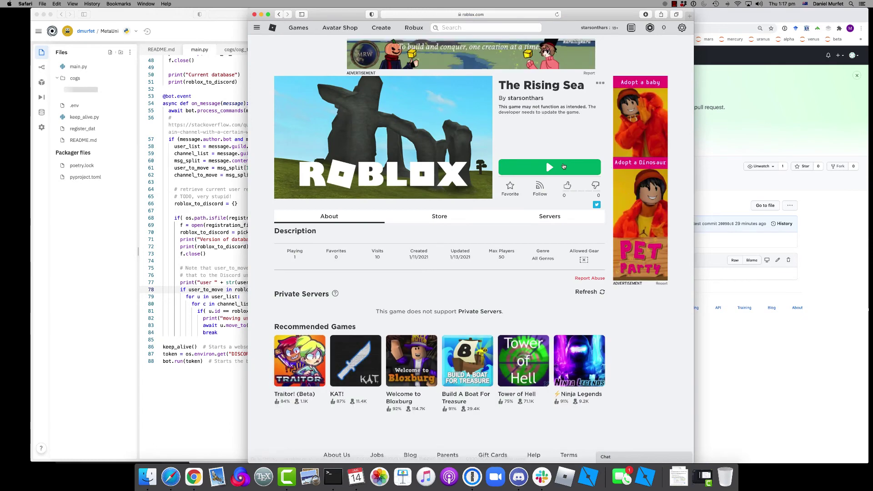
left_click(562, 166)
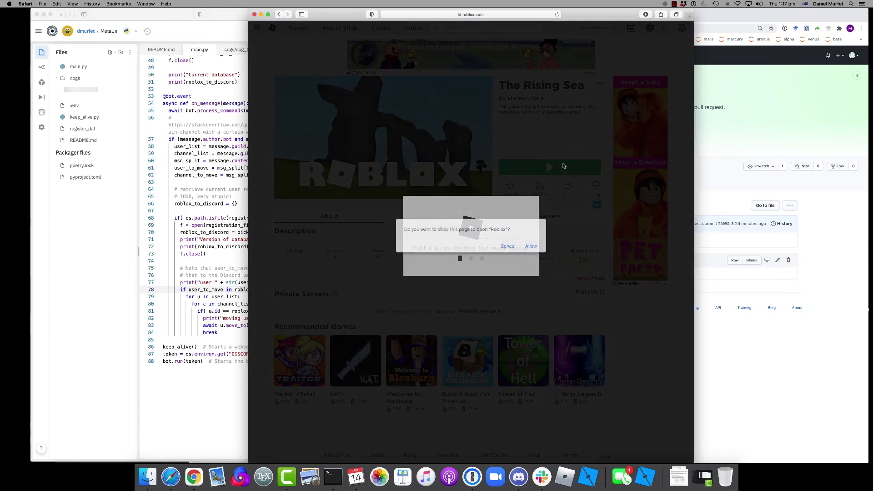
left_click(528, 246)
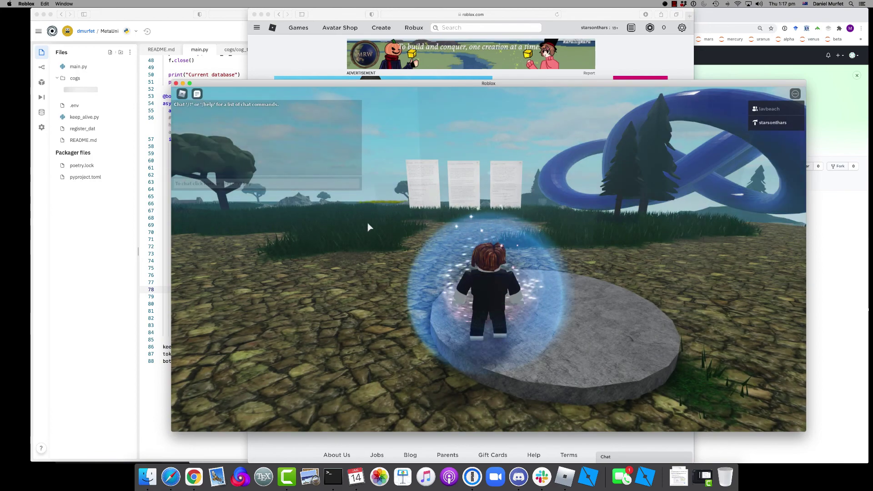
Step: Walk from the stone spawn platform along the path towards the three white billboards
key("w")
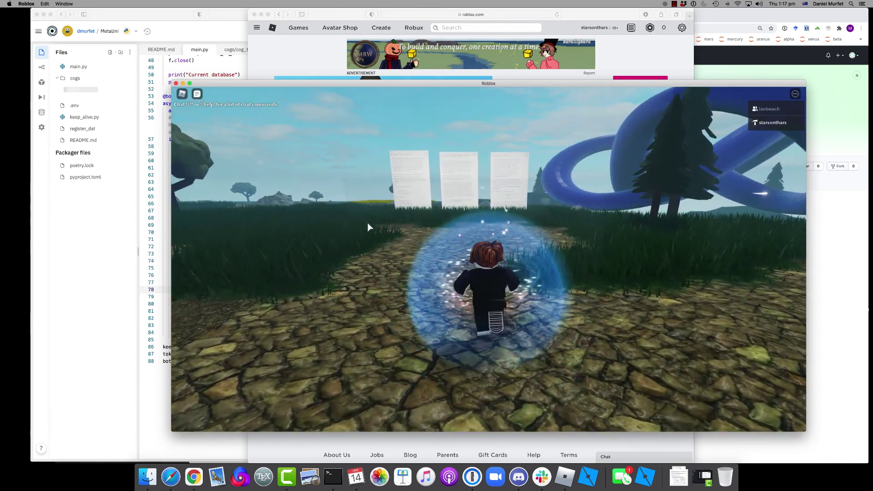